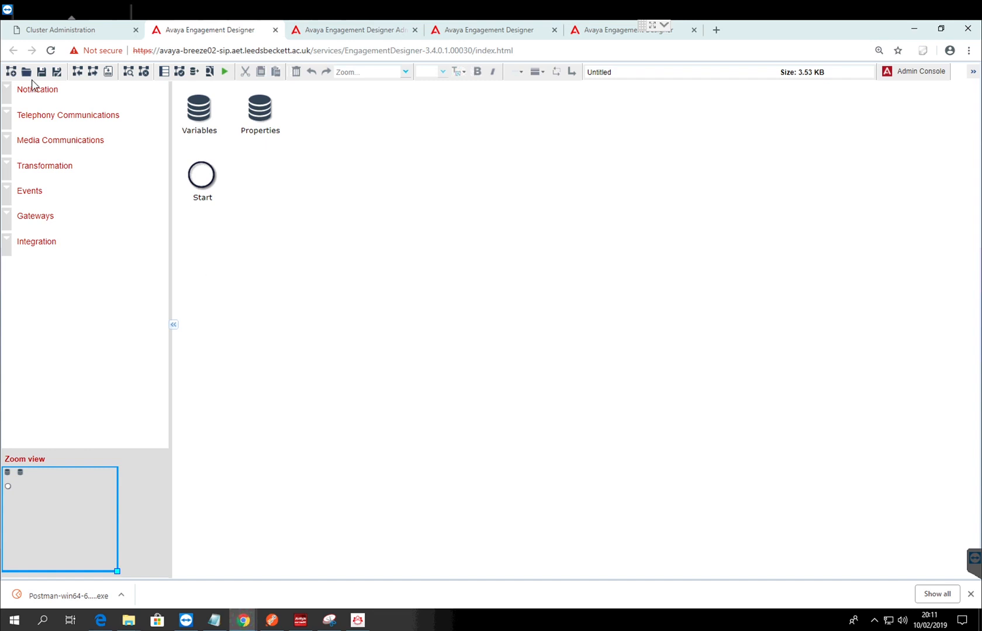
Add a Make Call task, a Send Text Msg task and an End event in a row after the Start event
{"action": "left_click", "coordinate": [9, 117]}
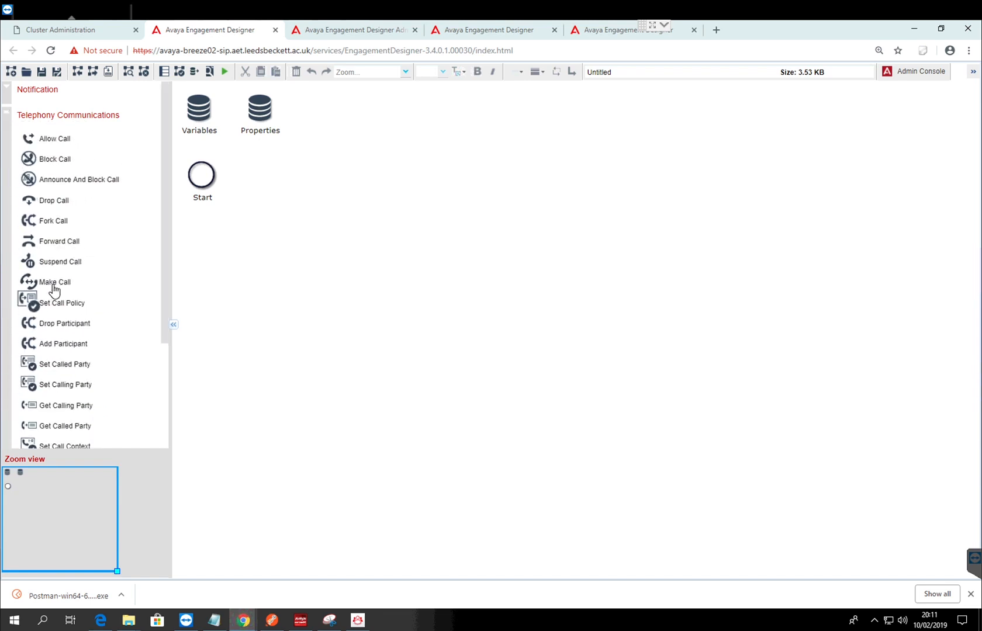
{"action": "left_click_drag", "start_coordinate": [54, 287], "coordinate": [289, 176]}
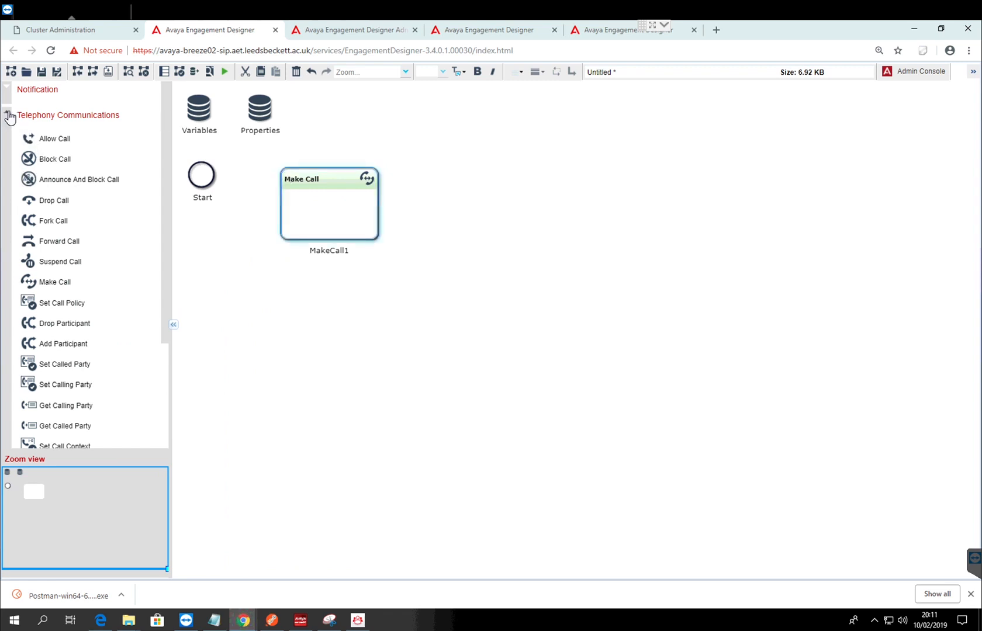
{"action": "left_click", "coordinate": [9, 117]}
{"action": "left_click", "coordinate": [9, 89]}
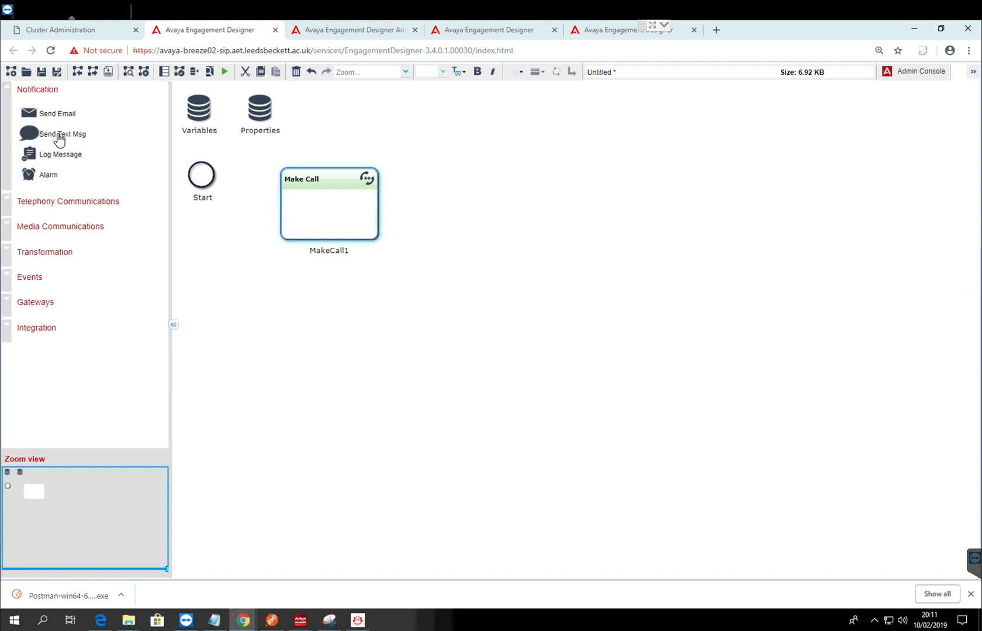
{"action": "left_click_drag", "start_coordinate": [59, 136], "coordinate": [453, 178]}
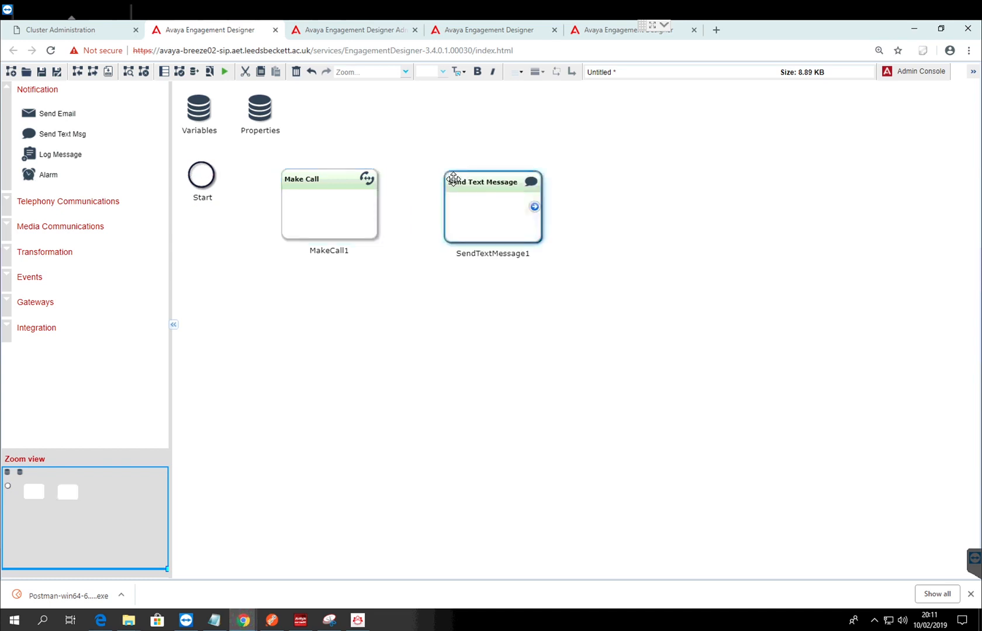
{"action": "left_click", "coordinate": [14, 276]}
{"action": "left_click_drag", "start_coordinate": [28, 300], "coordinate": [660, 214]}
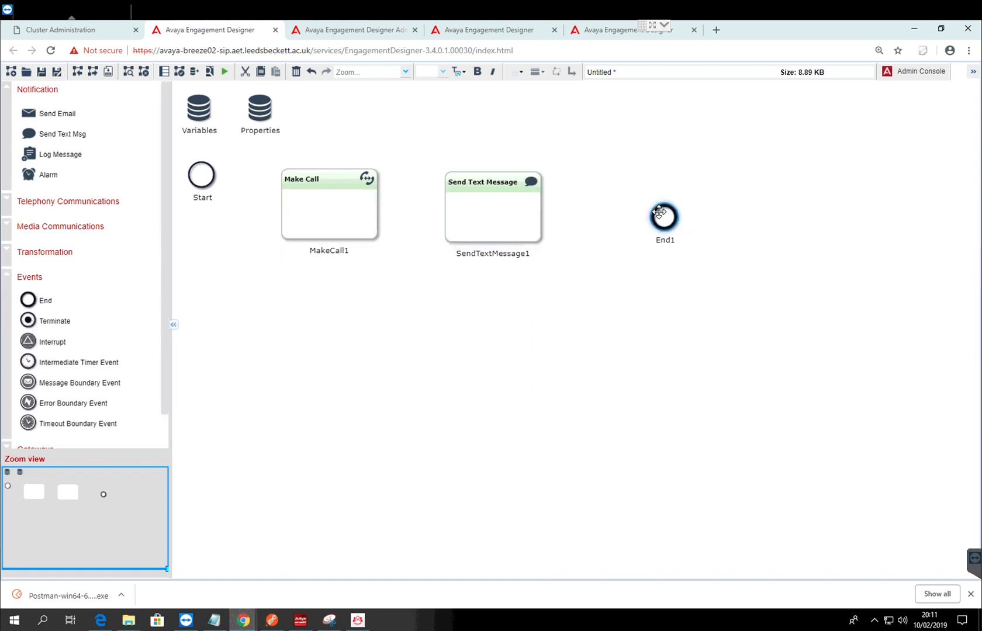
Save the workflow as SimpleSMS in the personal folder listed between LeedsY2 and Students
{"action": "mouse_move", "coordinate": [463, 195]}
{"action": "left_click", "coordinate": [50, 79]}
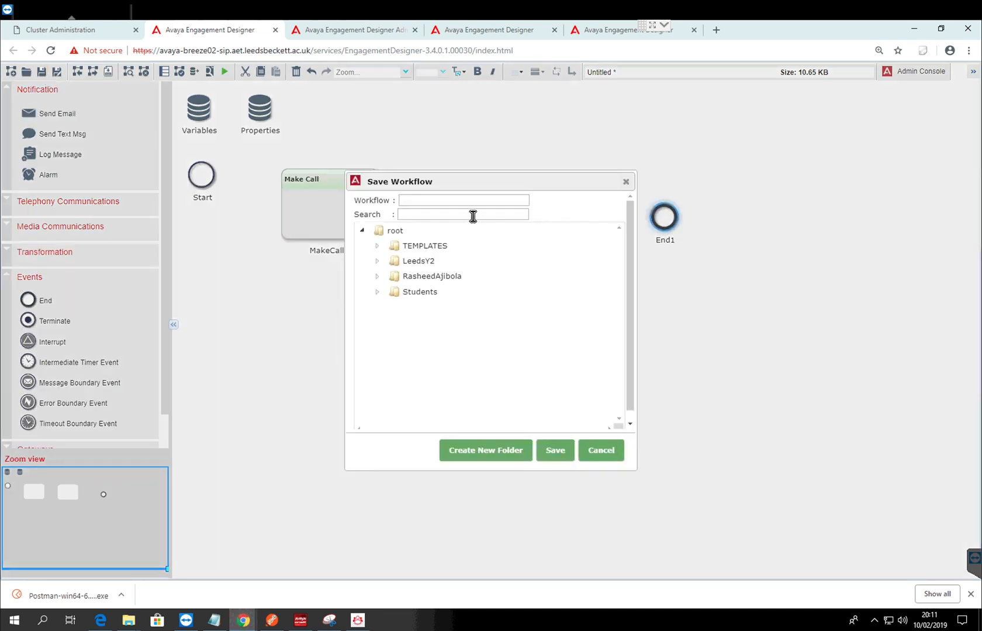
{"action": "type", "text": "SimpleSMS"}
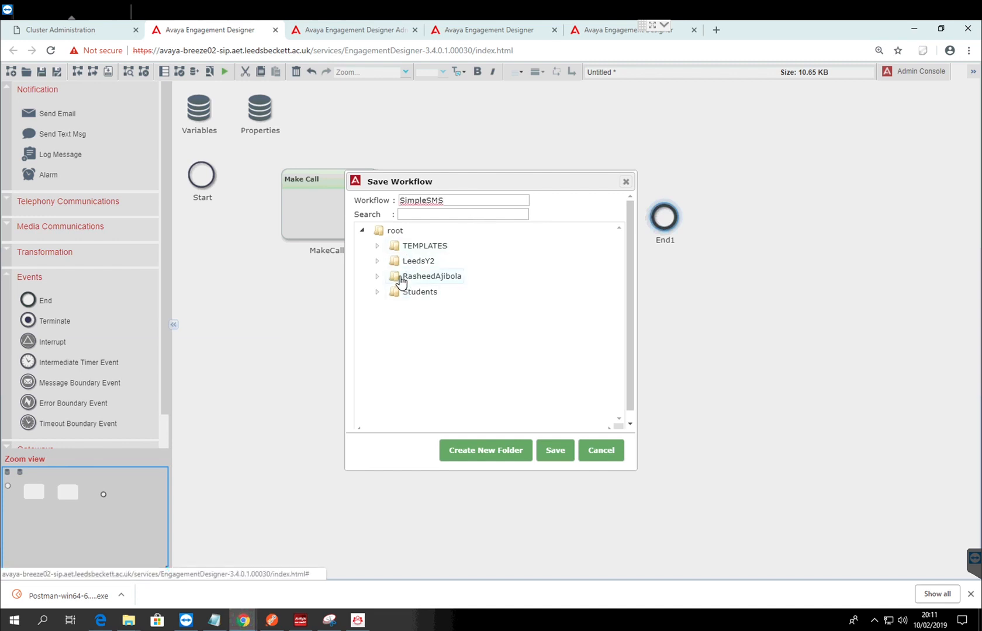
{"action": "left_click", "coordinate": [401, 281]}
{"action": "left_click", "coordinate": [556, 451]}
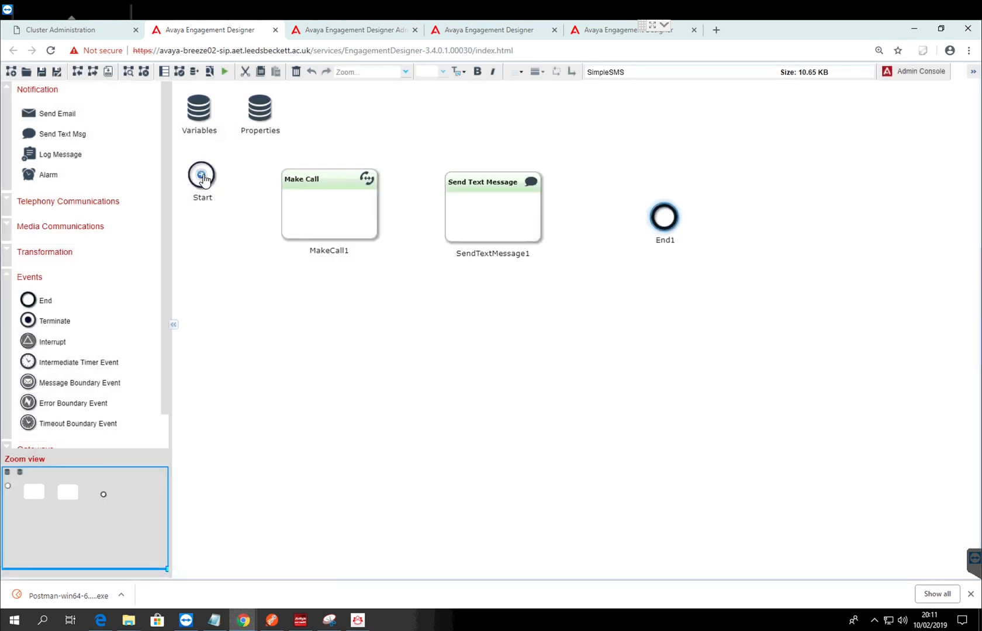
Connect Start to Make Call, Make Call to Send Text Message, and Send Text Message to End
{"action": "left_click_drag", "start_coordinate": [201, 175], "coordinate": [304, 215]}
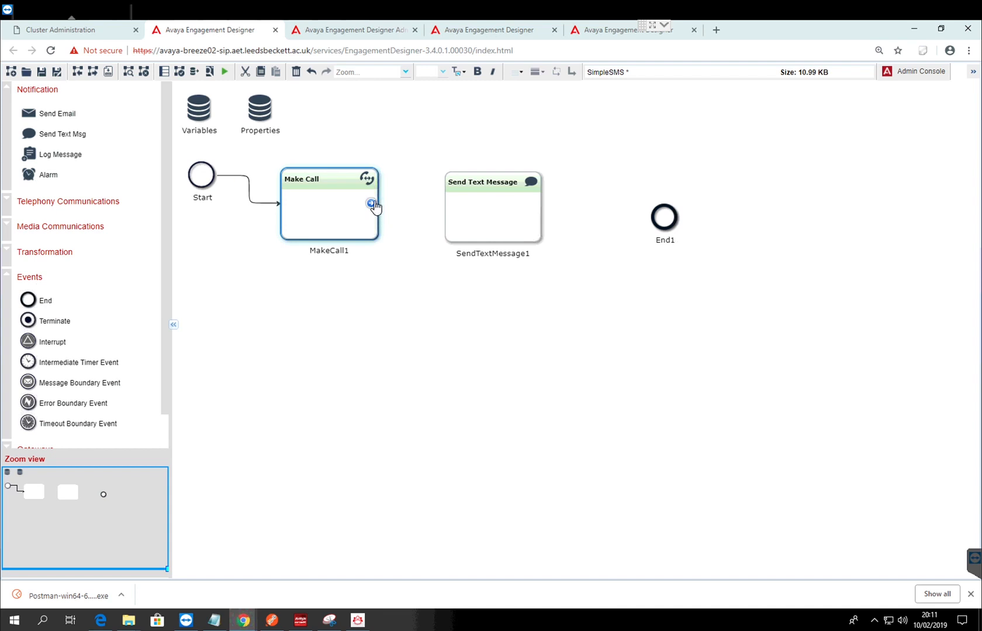
{"action": "left_click_drag", "start_coordinate": [373, 206], "coordinate": [466, 221]}
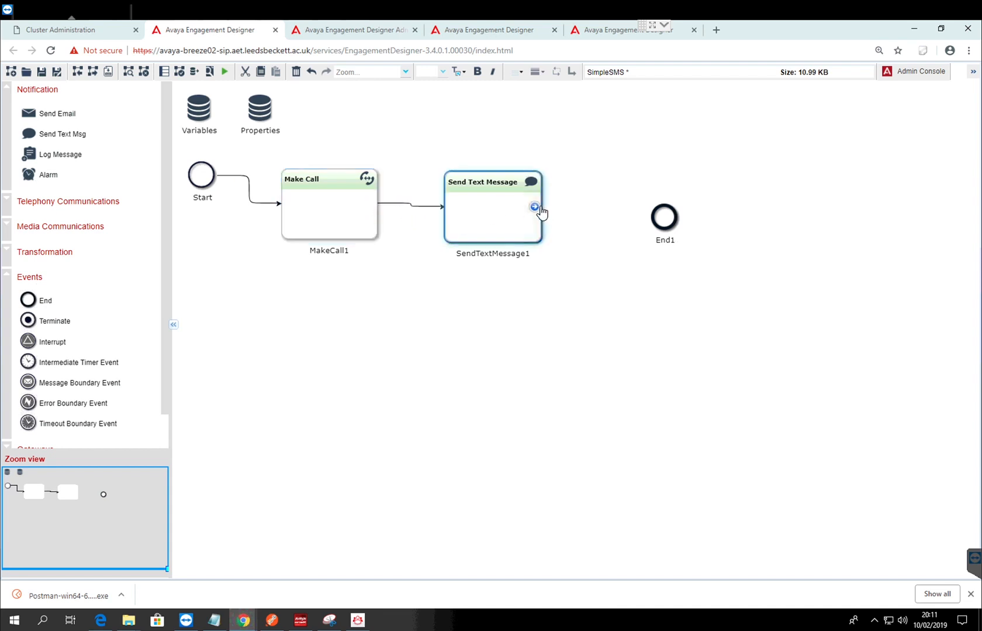
{"action": "left_click_drag", "start_coordinate": [534, 207], "coordinate": [665, 220]}
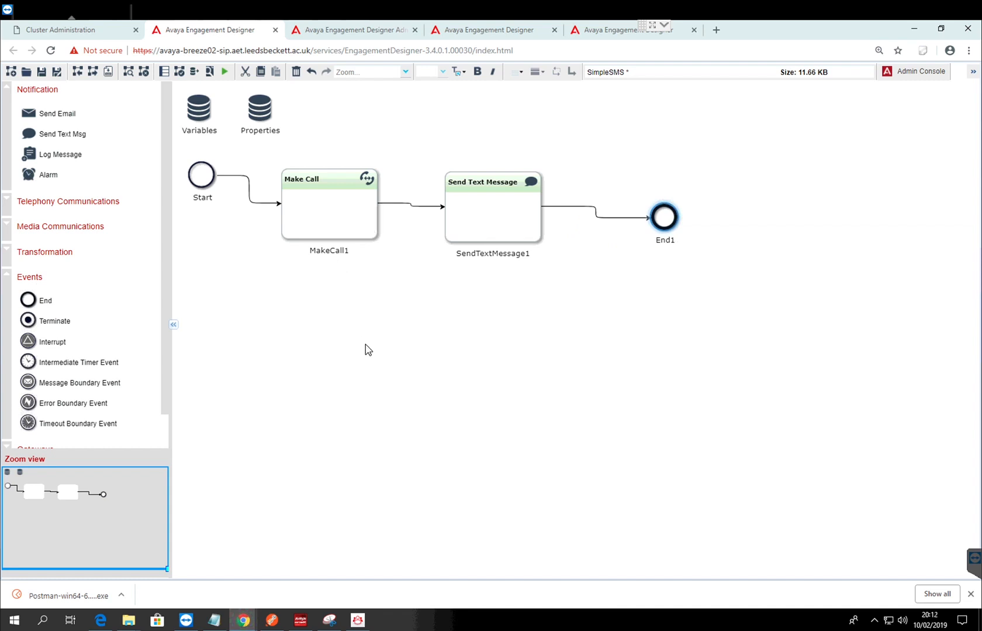
Read the Make Call task's help page, from the task properties to the use case, and close it
{"action": "left_click", "coordinate": [342, 218]}
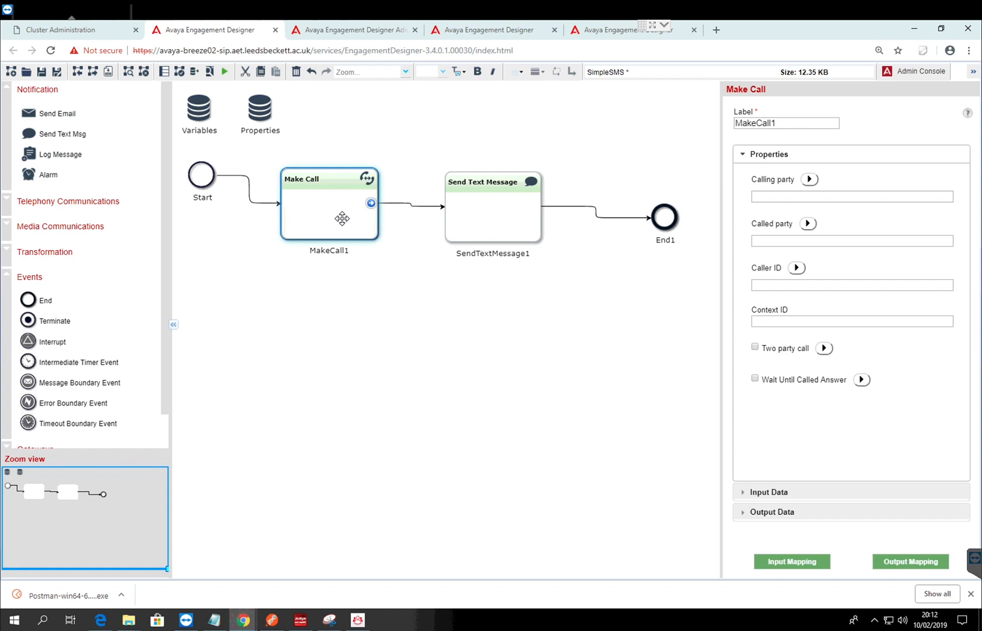
{"action": "left_click", "coordinate": [969, 114]}
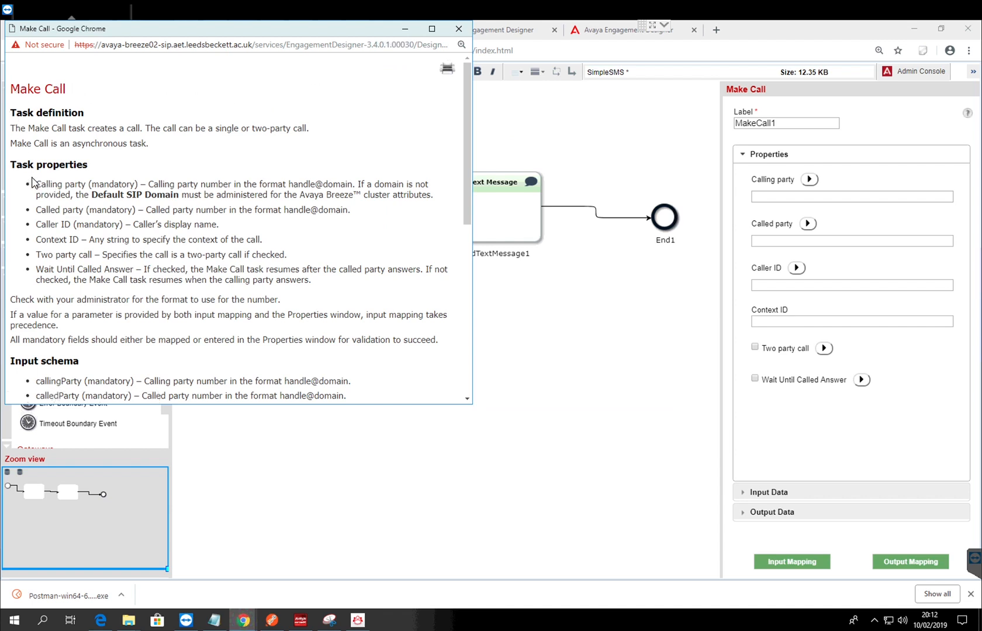
{"action": "left_click_drag", "start_coordinate": [37, 185], "coordinate": [88, 199]}
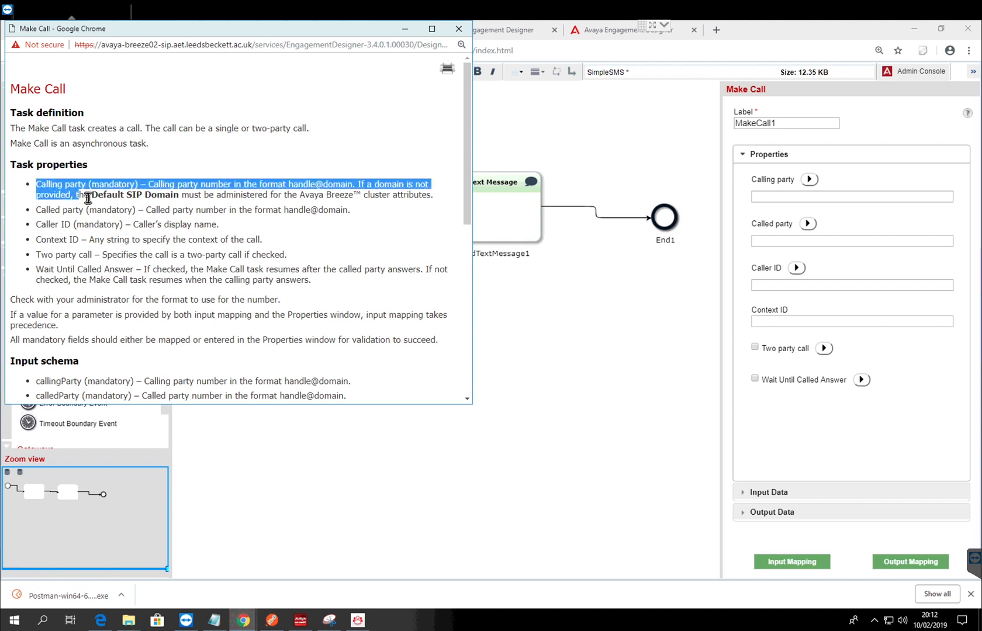
{"action": "left_click", "coordinate": [47, 220]}
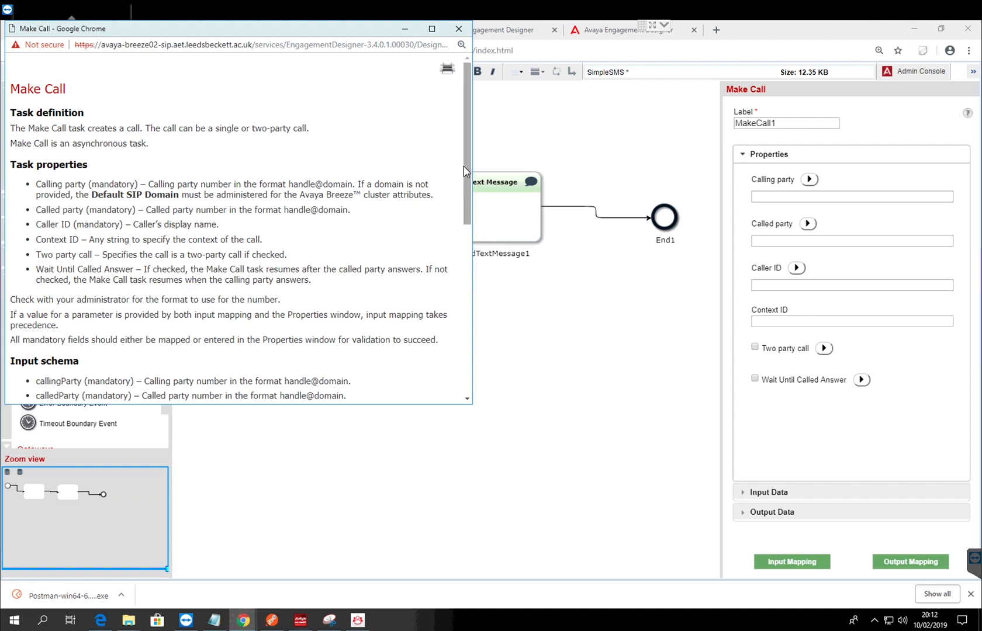
{"action": "left_click_drag", "start_coordinate": [465, 165], "coordinate": [430, 351]}
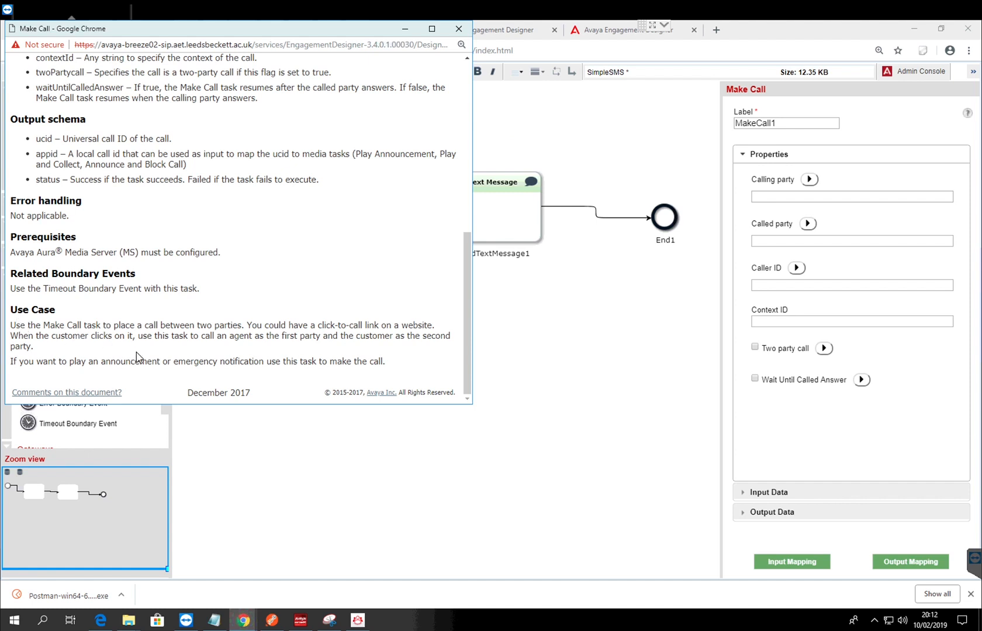
{"action": "left_click", "coordinate": [449, 34]}
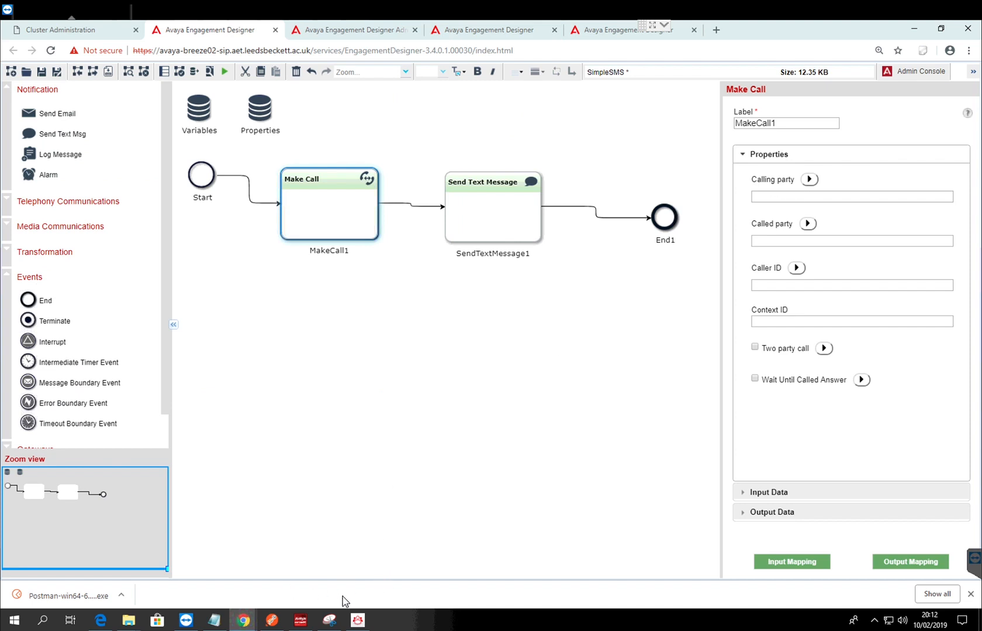
Switch to Avaya Equinox to check the signed-in user's extension, and return to the workflow
{"action": "left_click", "coordinate": [358, 619]}
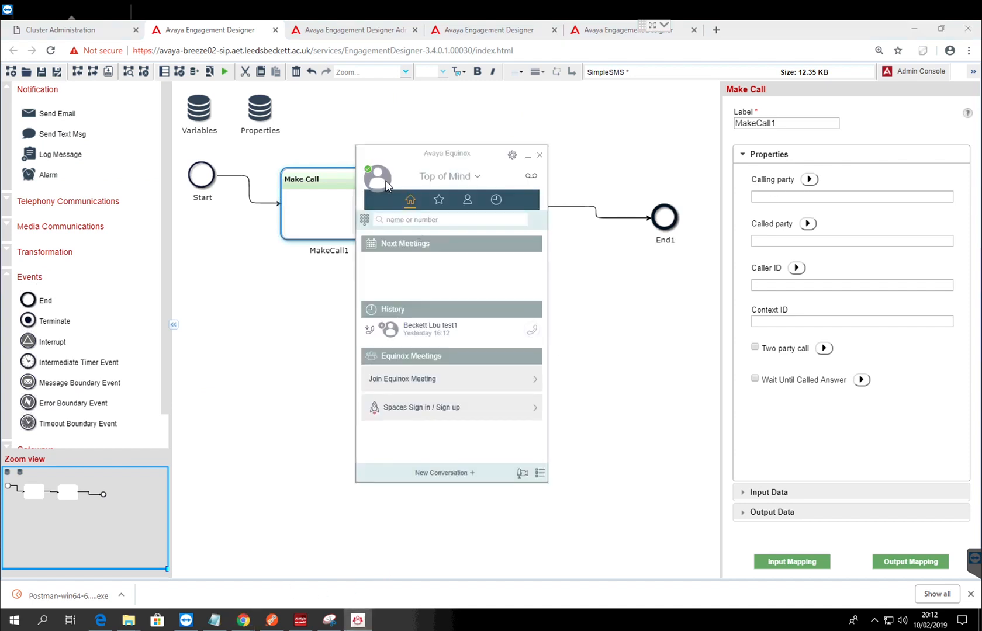
{"action": "left_click", "coordinate": [385, 174]}
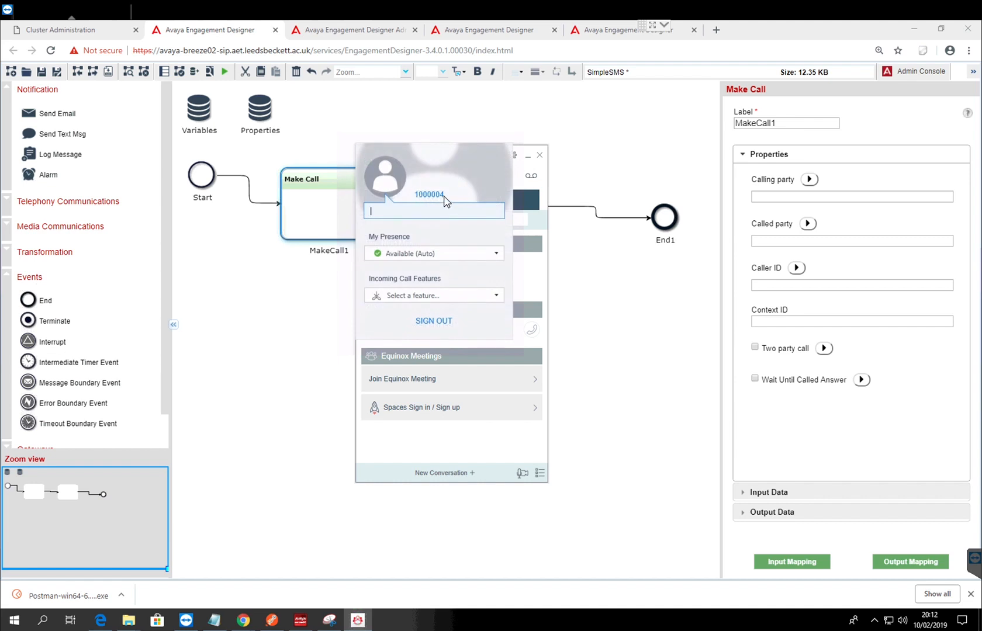
{"action": "left_click", "coordinate": [631, 305]}
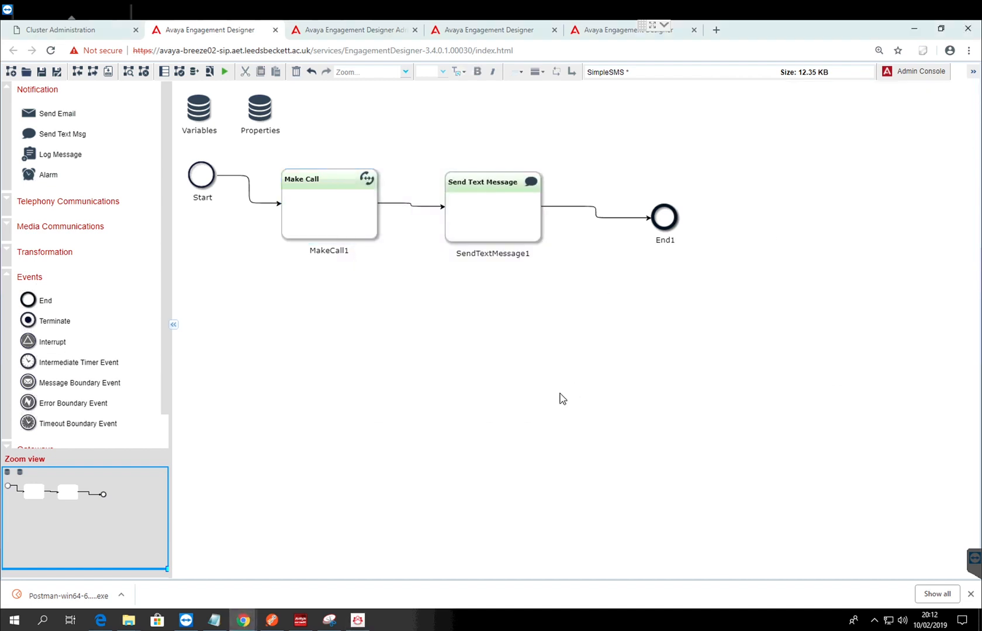
Fill the Make Call task's Calling party with the suggested SIP address, changing the extension's last digit to 3
{"action": "left_click", "coordinate": [356, 240]}
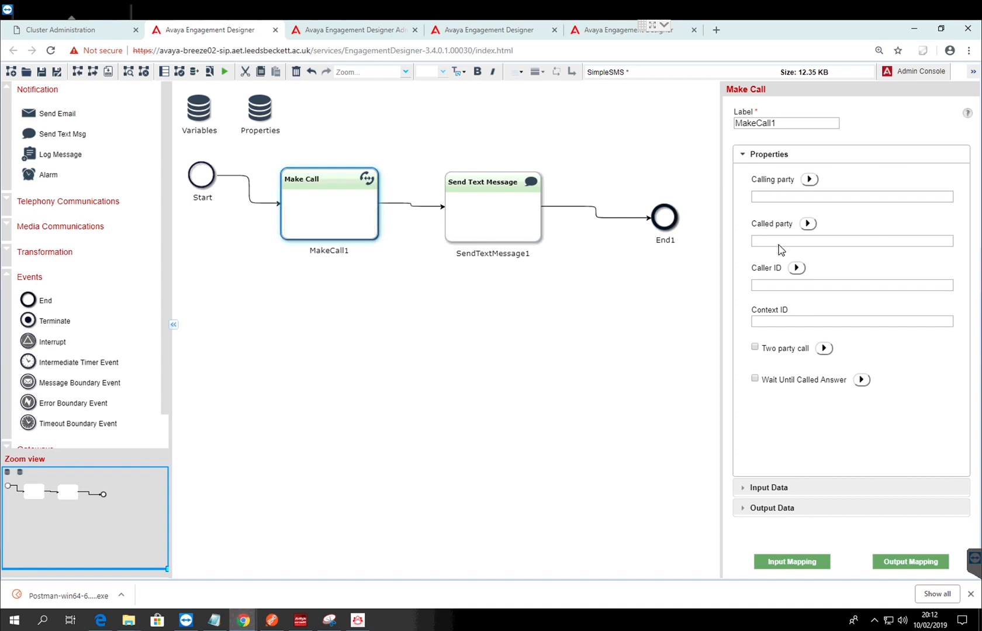
{"action": "left_click", "coordinate": [780, 200]}
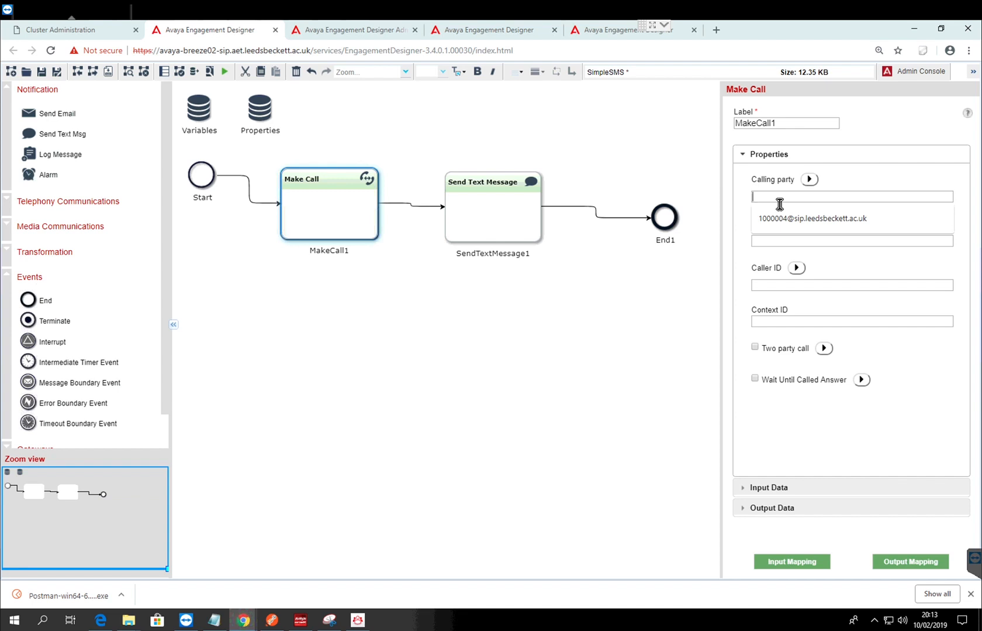
{"action": "left_click", "coordinate": [775, 219]}
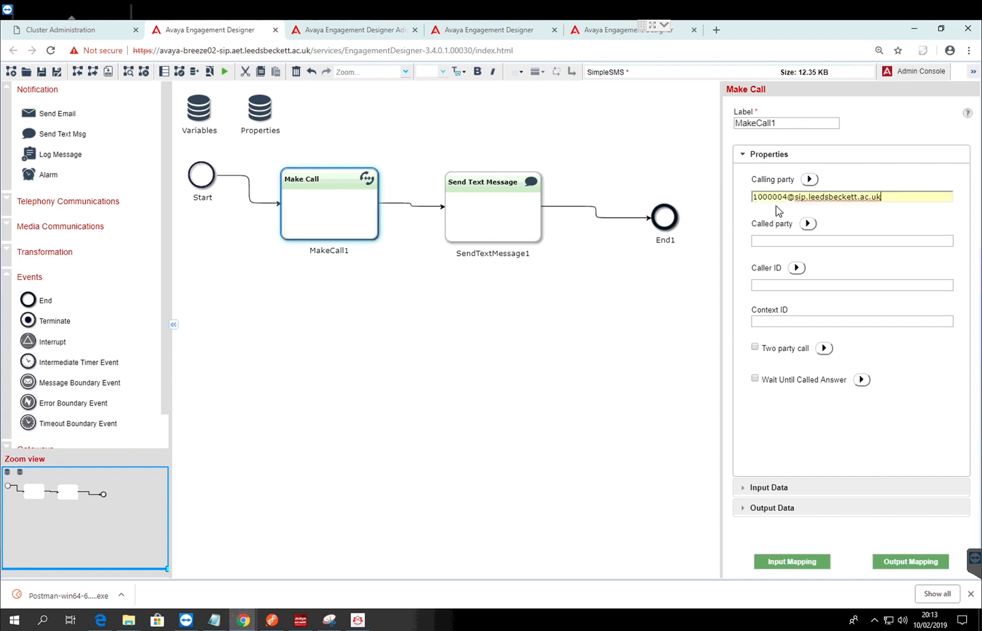
{"action": "left_click", "coordinate": [790, 205]}
{"action": "key", "text": "BackSpace"}
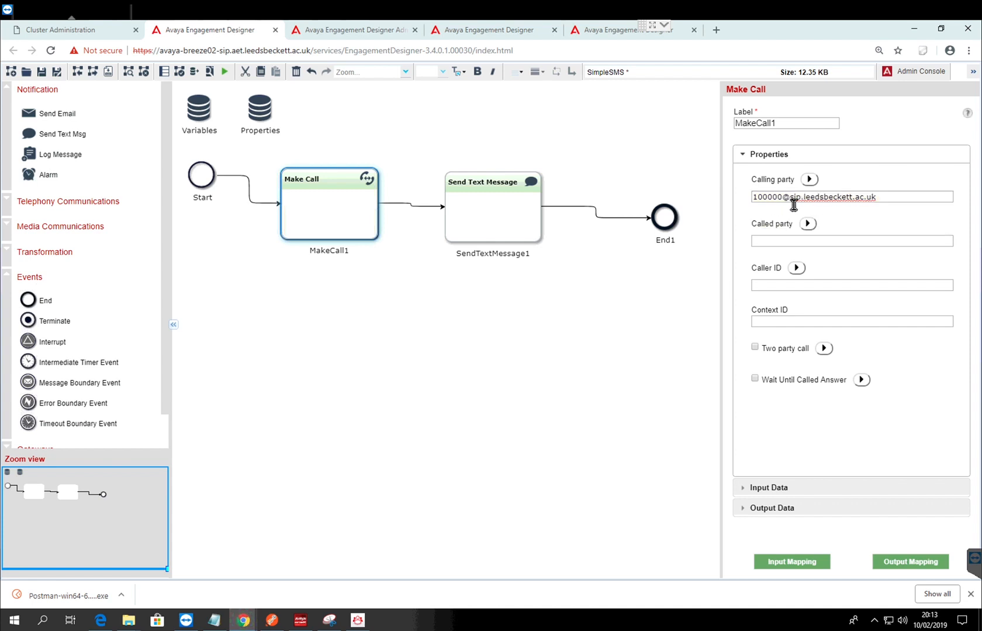
{"action": "type", "text": "3"}
Fill the Called party with the suggested SIP address, changing the extension's last digit to 4
{"action": "left_click", "coordinate": [806, 247]}
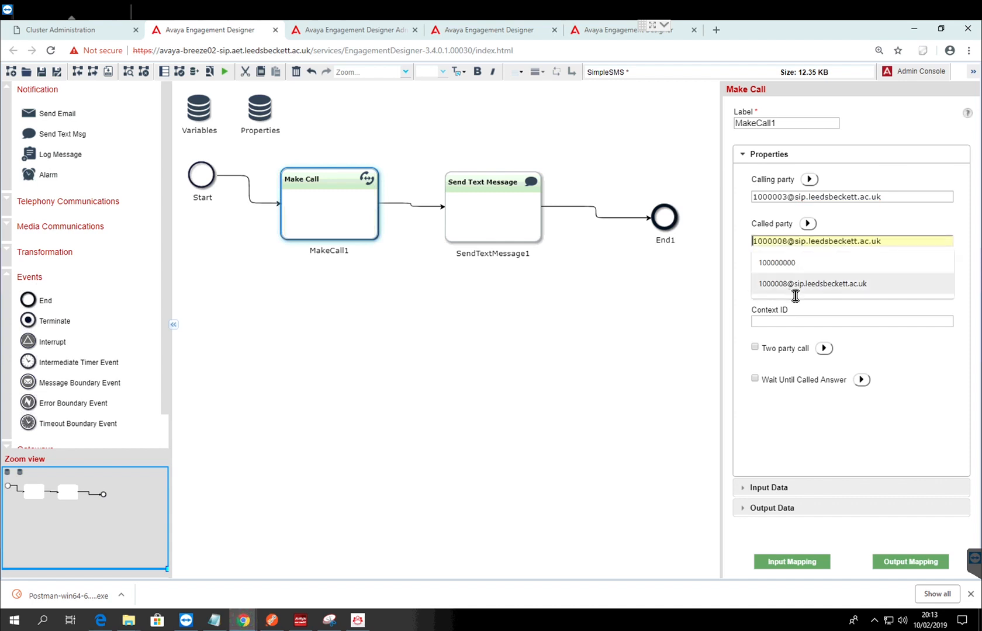
{"action": "left_click", "coordinate": [794, 285]}
{"action": "left_click", "coordinate": [791, 242]}
{"action": "key", "text": "BackSpace"}
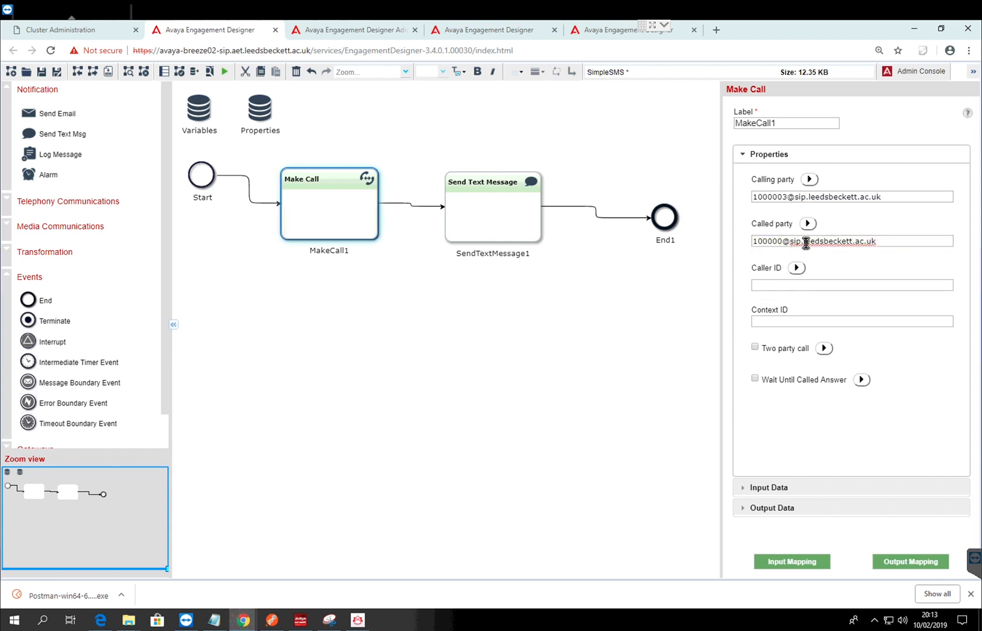
{"action": "type", "text": "4"}
Enter the caller's extension as the Caller ID, enable Wait Until Called Answer, and apply the Make Call properties
{"action": "left_click", "coordinate": [786, 296]}
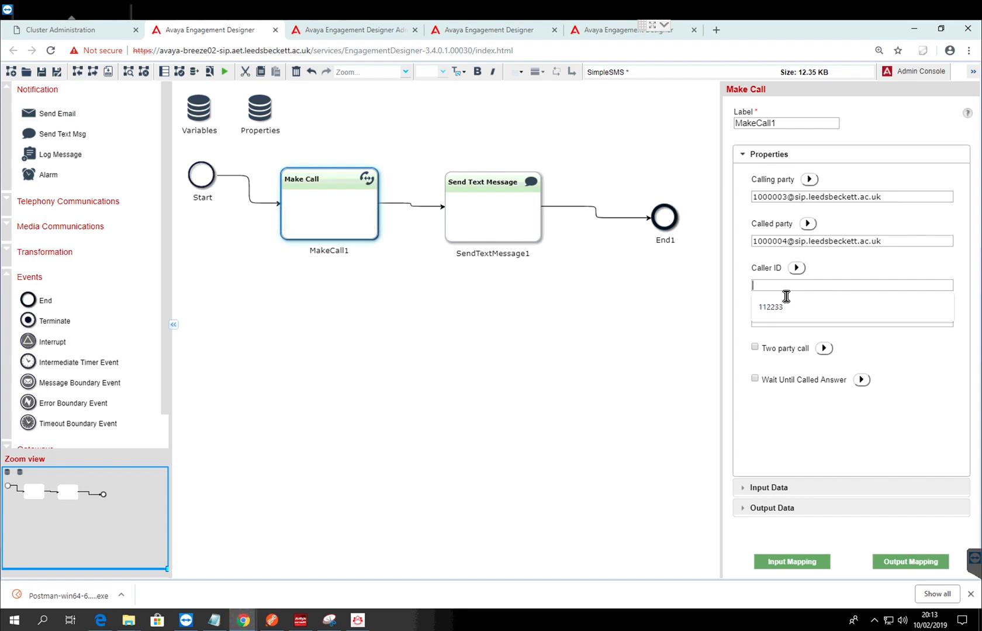
{"action": "type", "text": "1000005"}
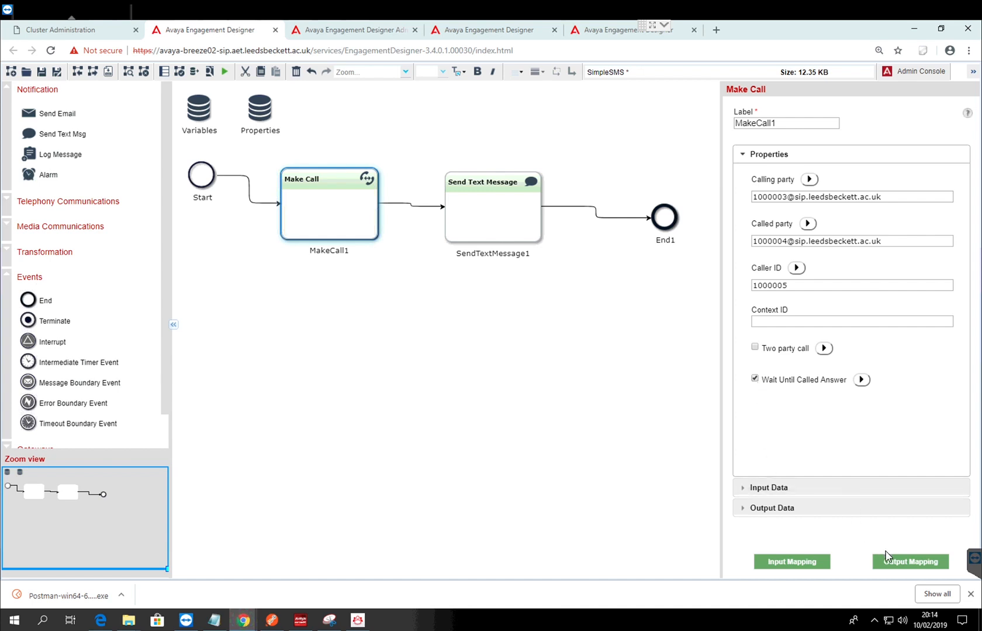
{"action": "left_click", "coordinate": [593, 421]}
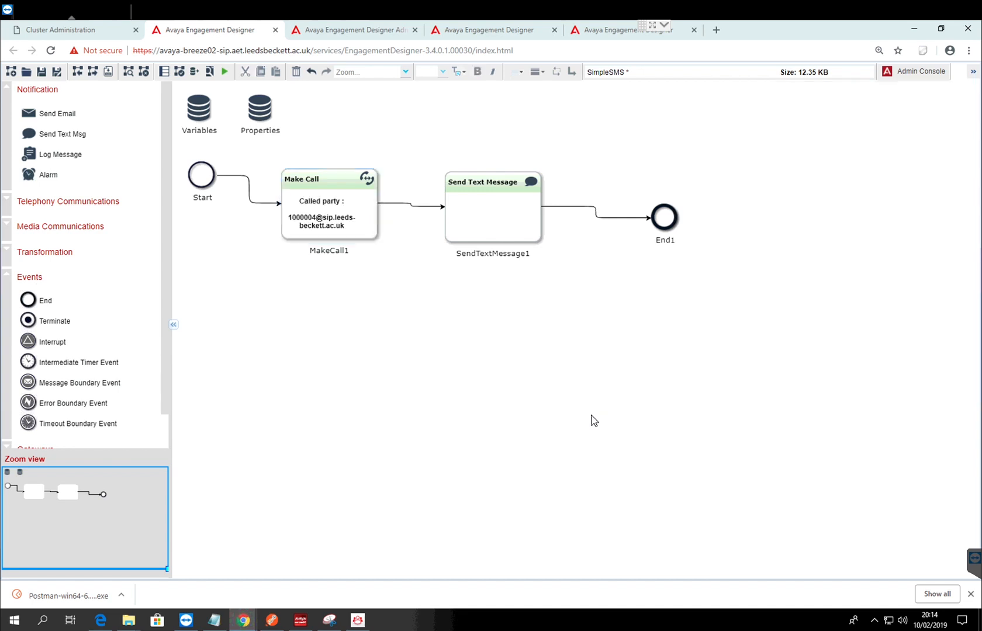
Open the Send Text Message properties, switch to the Audio Links media server notes in Notepad, and copy the sms zang phone number
{"action": "left_click", "coordinate": [513, 230]}
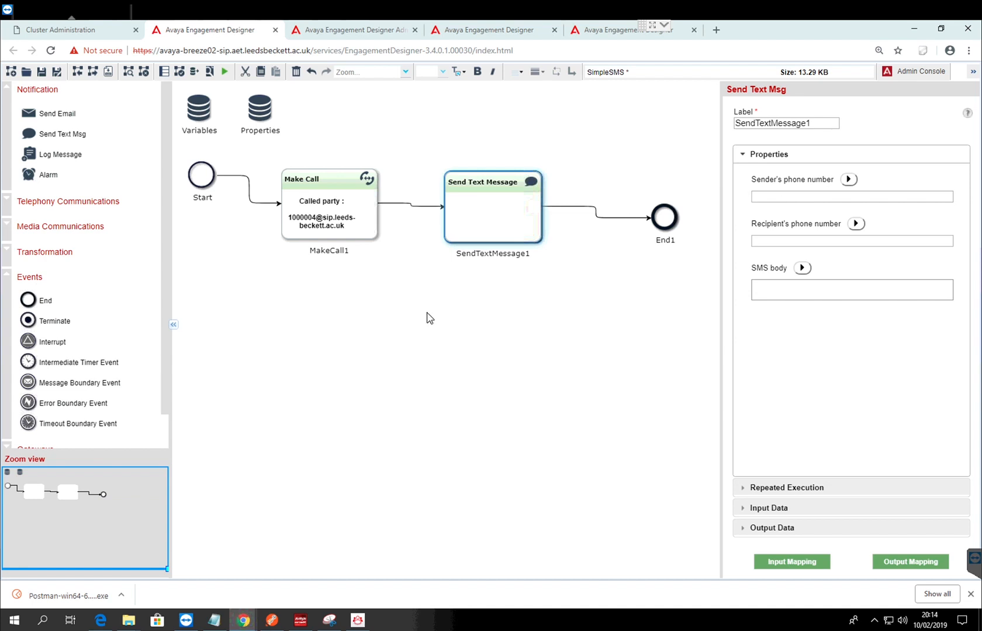
{"action": "left_click", "coordinate": [213, 623]}
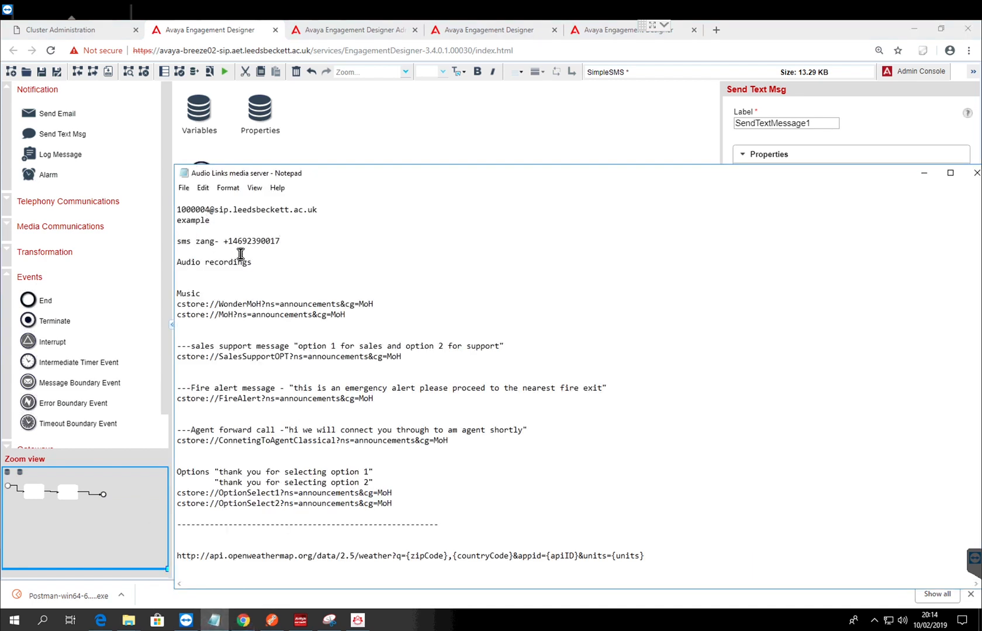
{"action": "left_click_drag", "start_coordinate": [228, 240], "coordinate": [287, 248]}
{"action": "key", "text": "ctrl+c"}
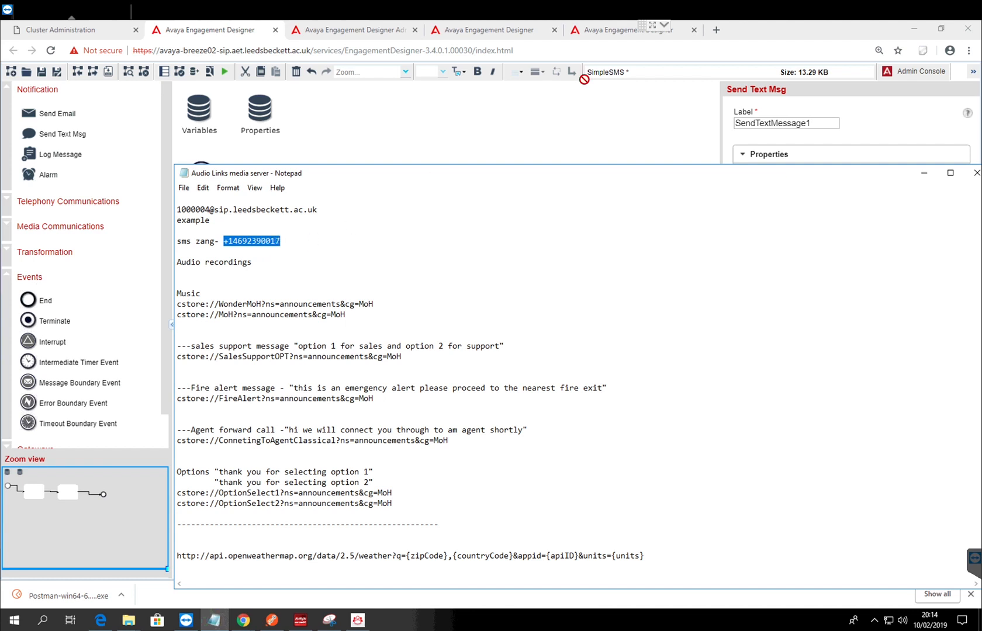
{"action": "left_click", "coordinate": [867, 131]}
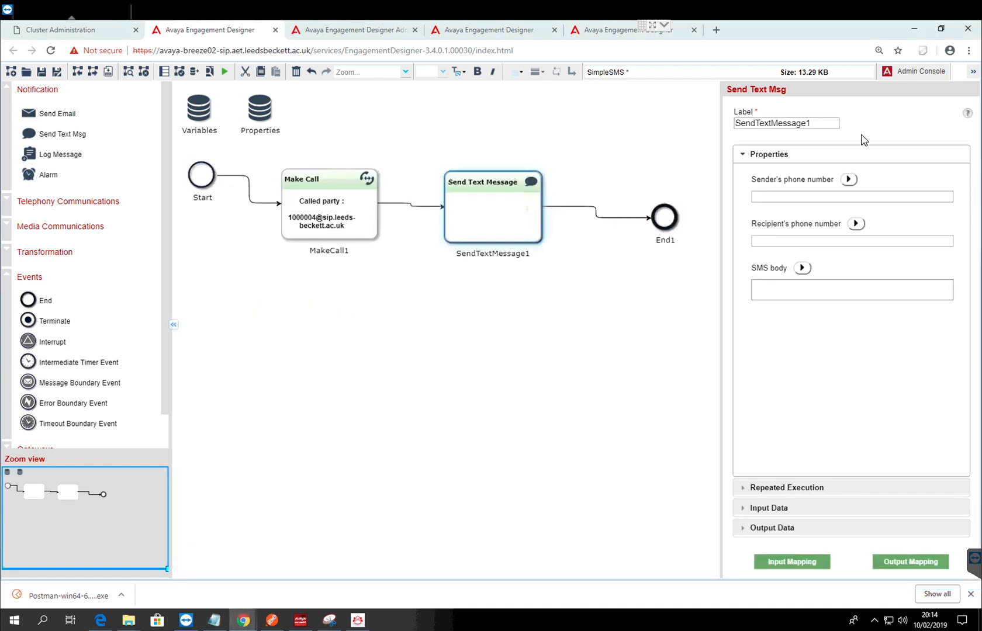
{"action": "left_click", "coordinate": [798, 204]}
{"action": "key", "text": "ctrl+v"}
{"action": "left_click", "coordinate": [780, 244]}
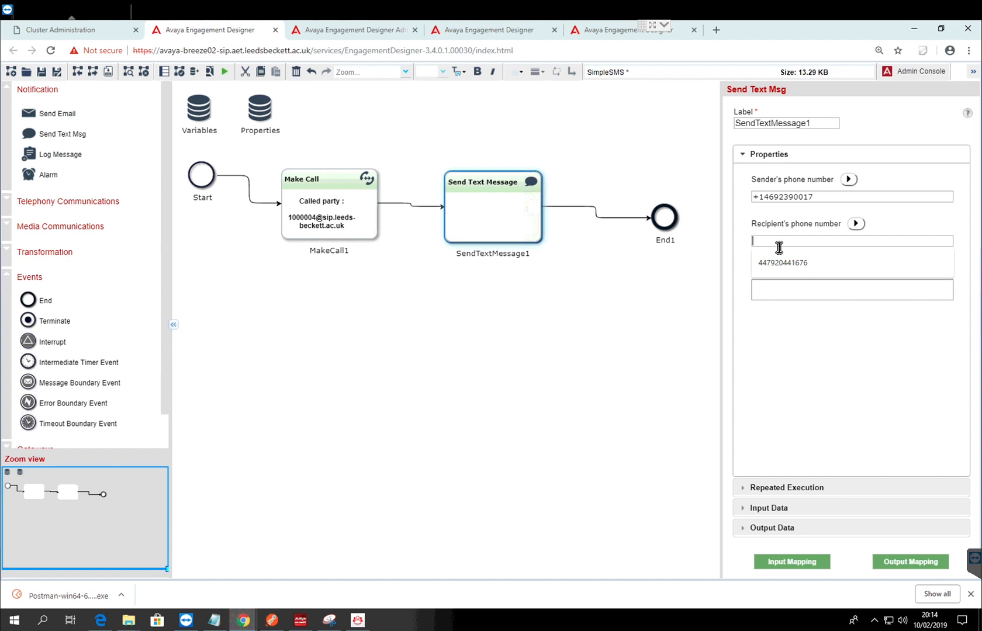
{"action": "left_click", "coordinate": [782, 263]}
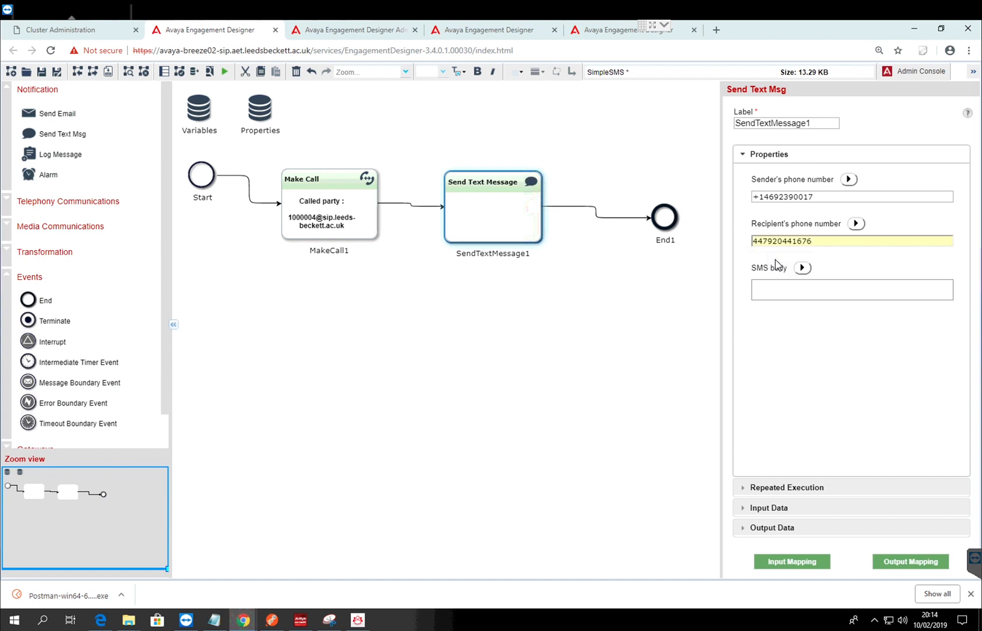
Prefix the recipient's phone number with + and set the SMS body to "hi hello this is a test sms from Breeze"
{"action": "left_click", "coordinate": [759, 246]}
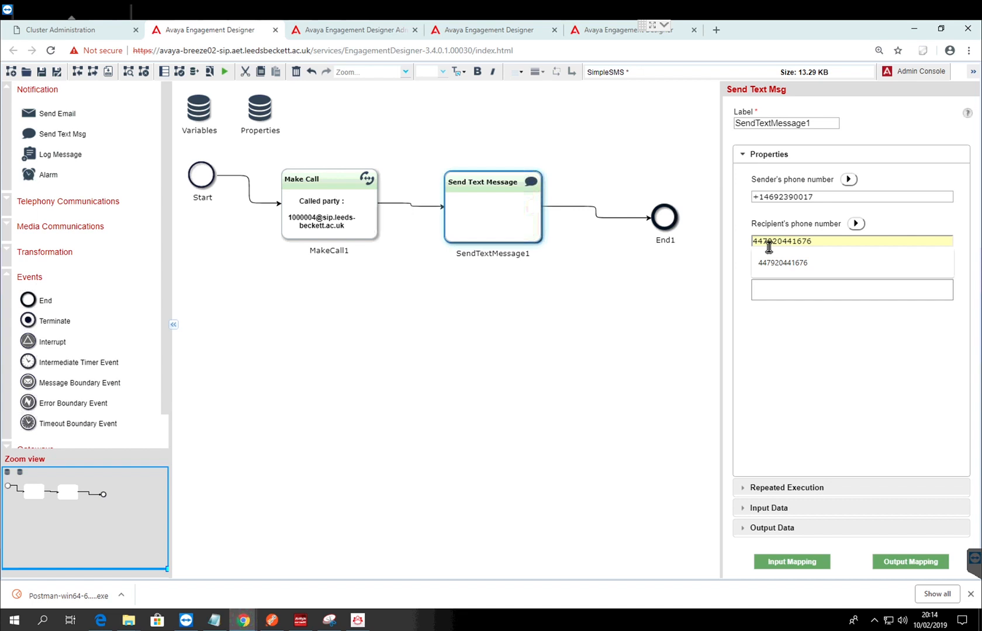
{"action": "type", "text": "+"}
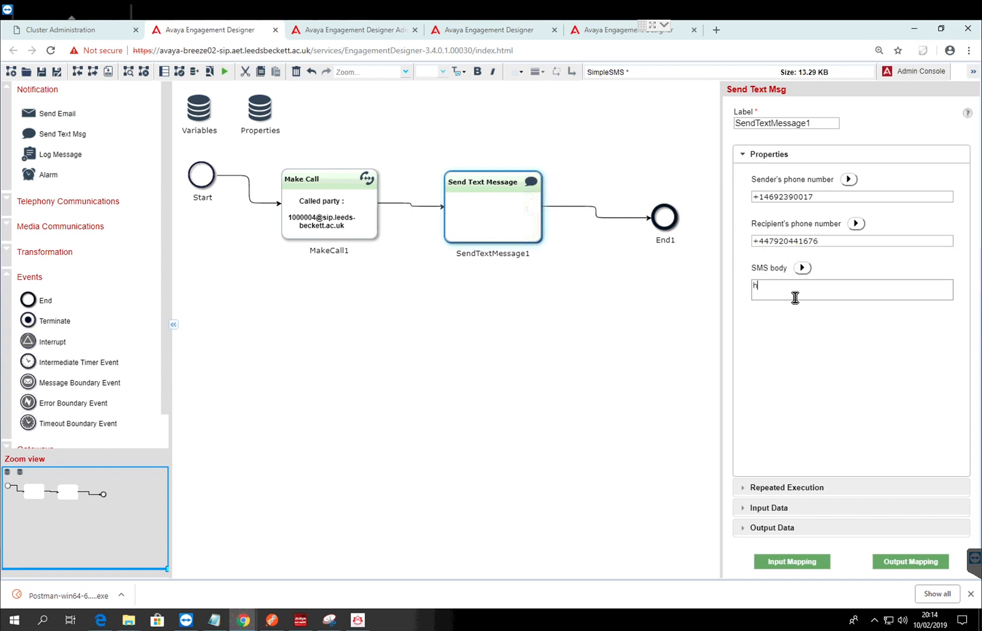
{"action": "left_click", "coordinate": [795, 297]}
{"action": "type", "text": "hi hello thid id "}
{"action": "type", "text": "is a text s"}
{"action": "type", "text": "m"}
{"action": "type", "text": "s from"}
{"action": "type", "text": " Bree"}
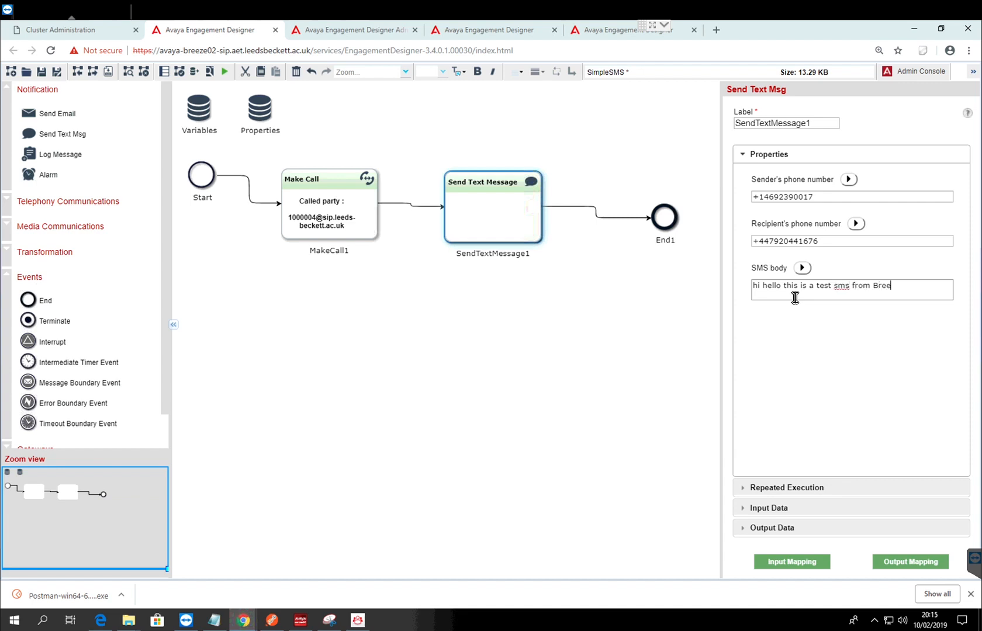
{"action": "type", "text": "z3e"}
{"action": "left_click", "coordinate": [639, 360]}
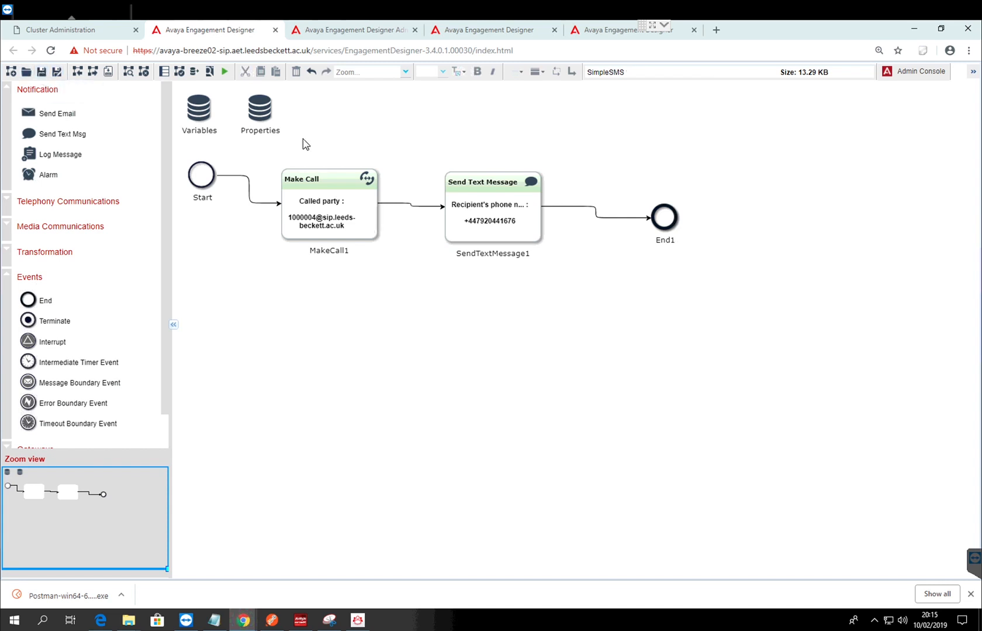
Deploy the SimpleSMS workflow as version 1 without a description and dismiss the deployment report
{"action": "left_click", "coordinate": [196, 72]}
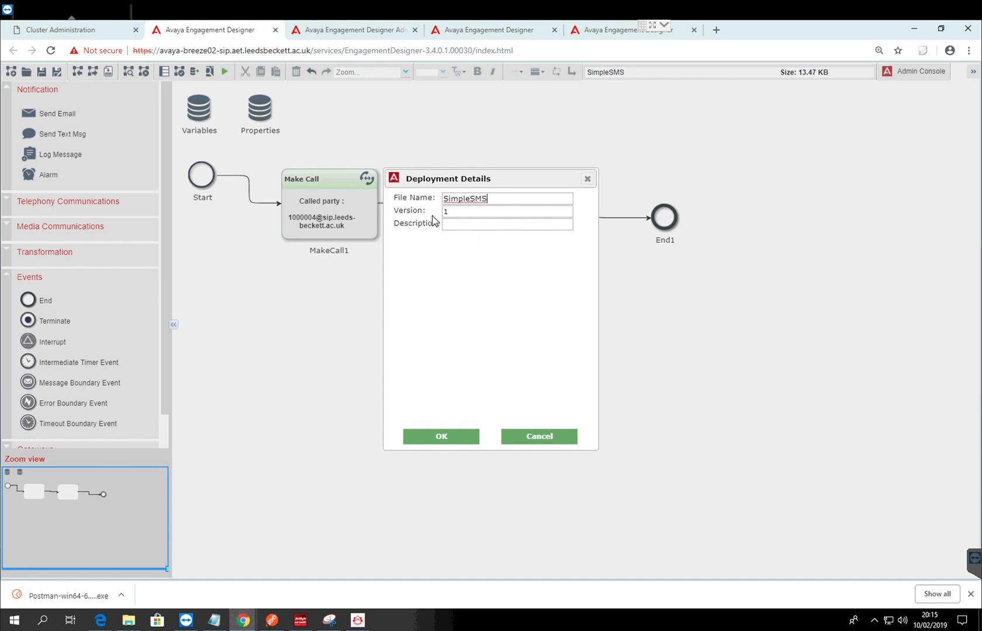
{"action": "left_click", "coordinate": [464, 439]}
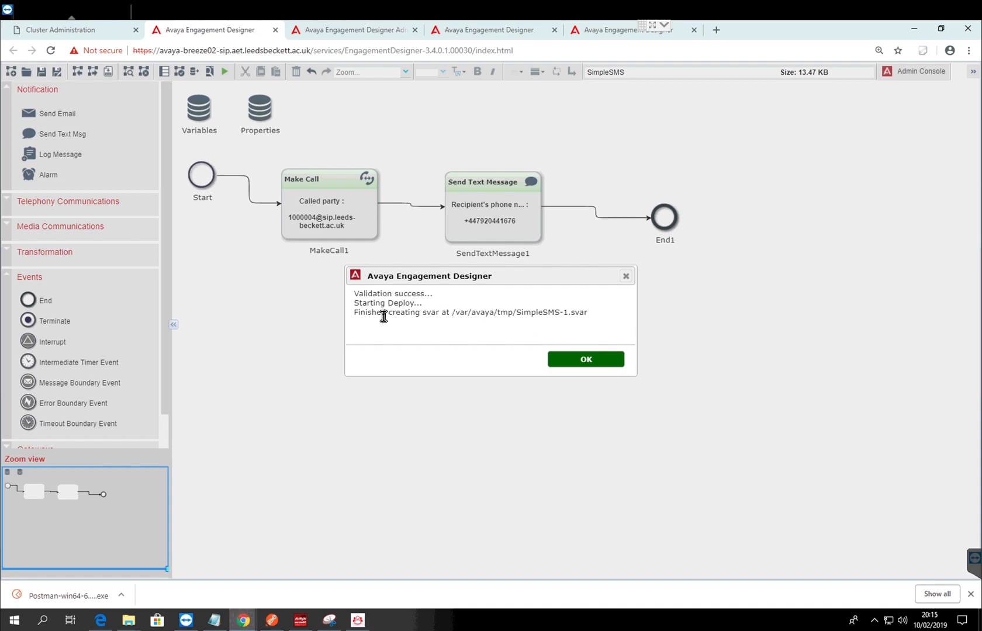
{"action": "left_click_drag", "start_coordinate": [382, 314], "coordinate": [496, 324]}
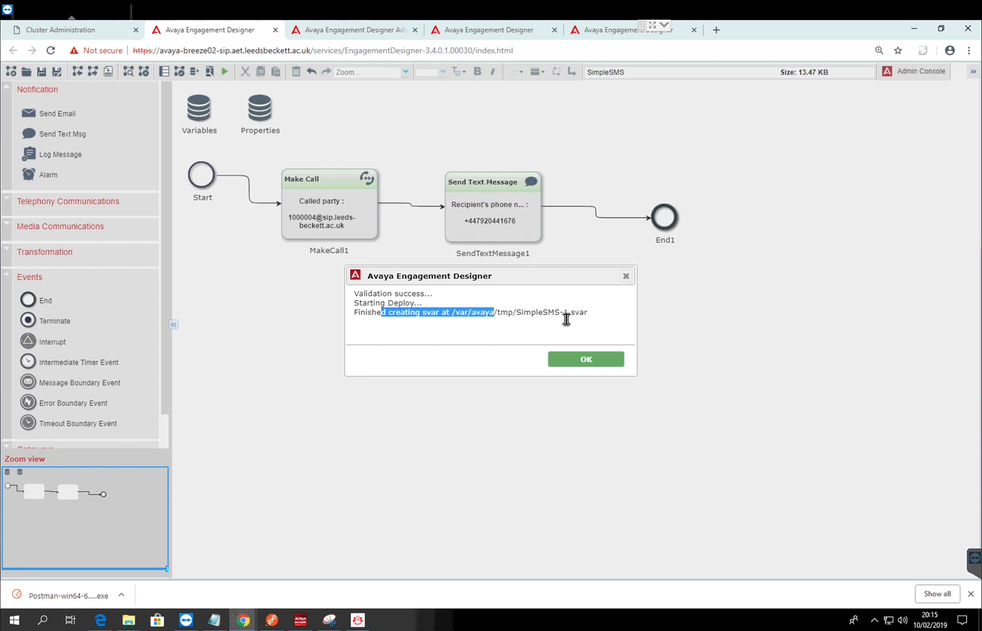
{"action": "left_click_drag", "start_coordinate": [560, 316], "coordinate": [571, 316]}
{"action": "left_click", "coordinate": [588, 359]}
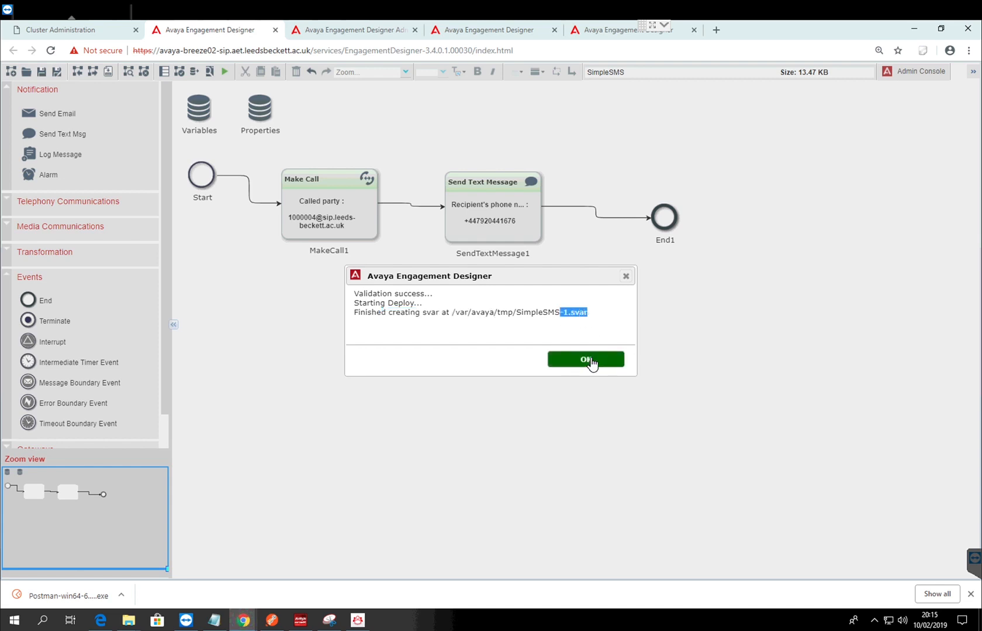
Deploy the SimpleSMS workflow again as version 2 and close the deployment report
{"action": "left_click", "coordinate": [194, 73]}
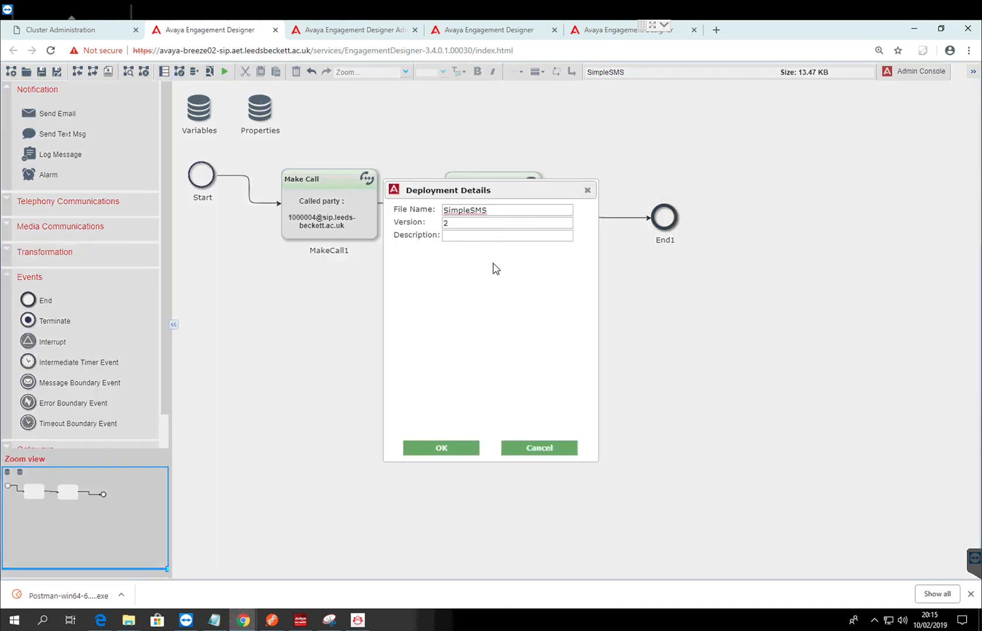
{"action": "left_click", "coordinate": [462, 450]}
{"action": "left_click", "coordinate": [590, 360]}
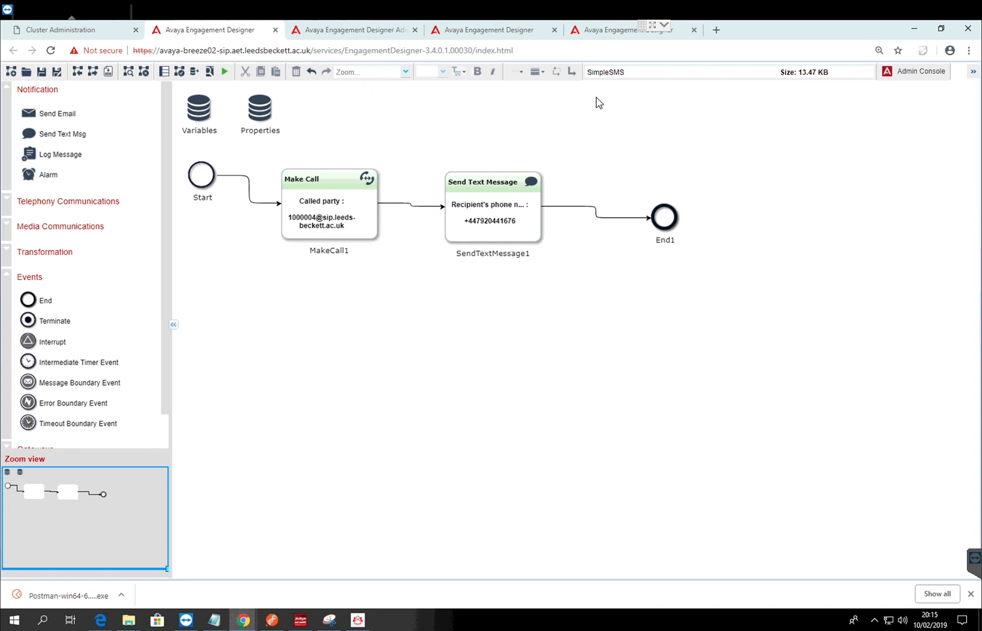
In the Administration Console, create an instance of SimpleSMS version 2 without start variables
{"action": "left_click", "coordinate": [909, 71]}
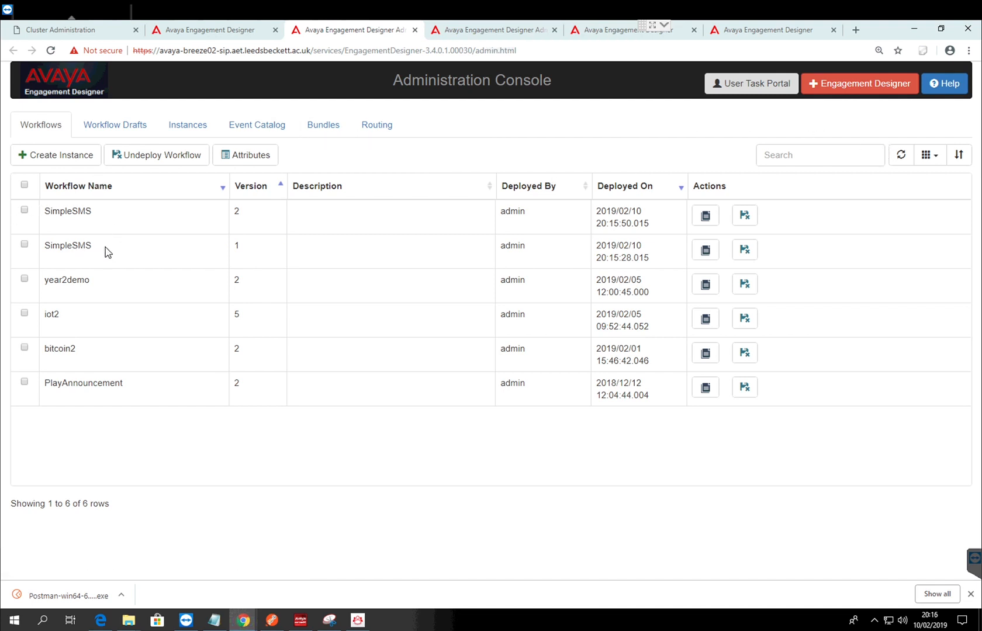
{"action": "left_click", "coordinate": [22, 210]}
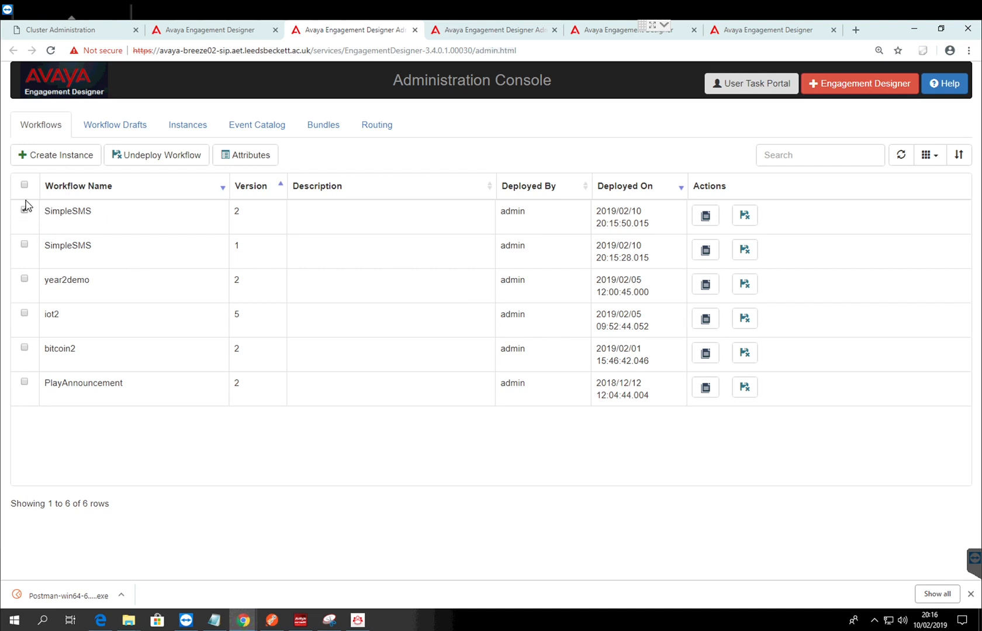
{"action": "left_click", "coordinate": [50, 157]}
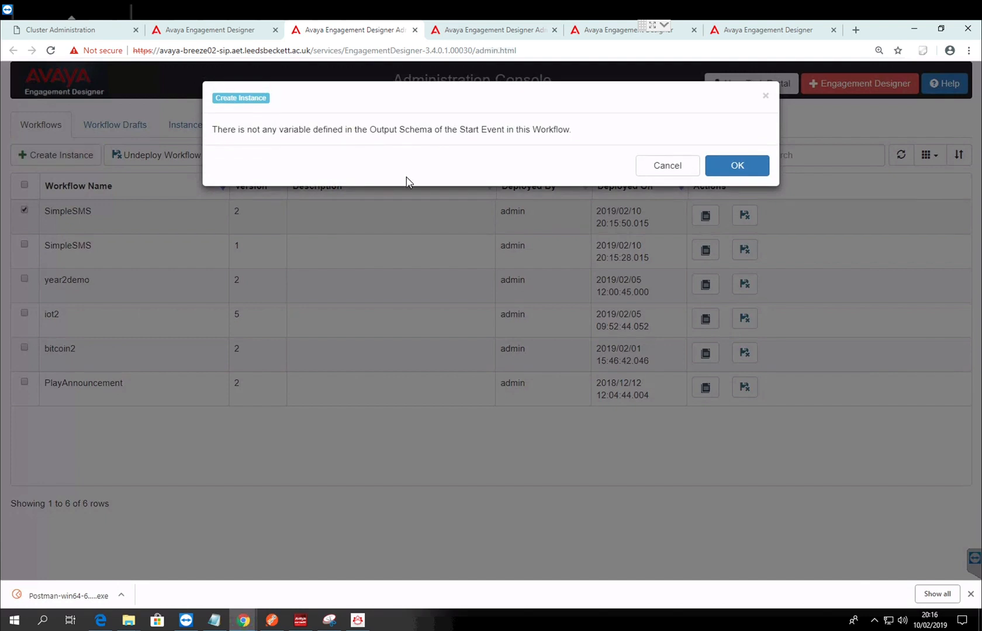
{"action": "left_click", "coordinate": [737, 167]}
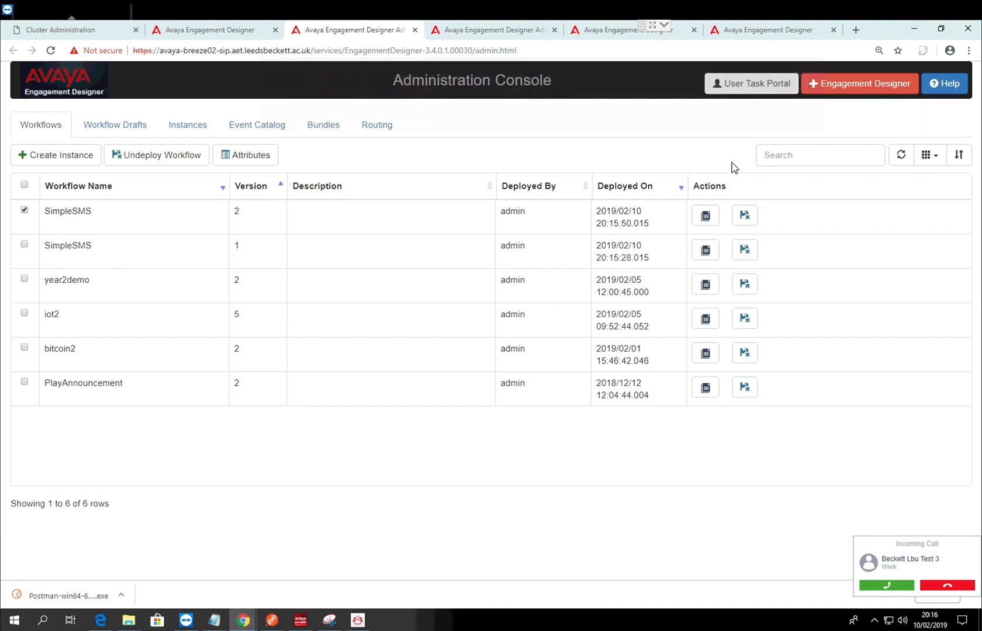
Answer the incoming call in Avaya Equinox and open the instance detail of SimpleSMS version 2 in the Administration Console
{"action": "left_click", "coordinate": [890, 587]}
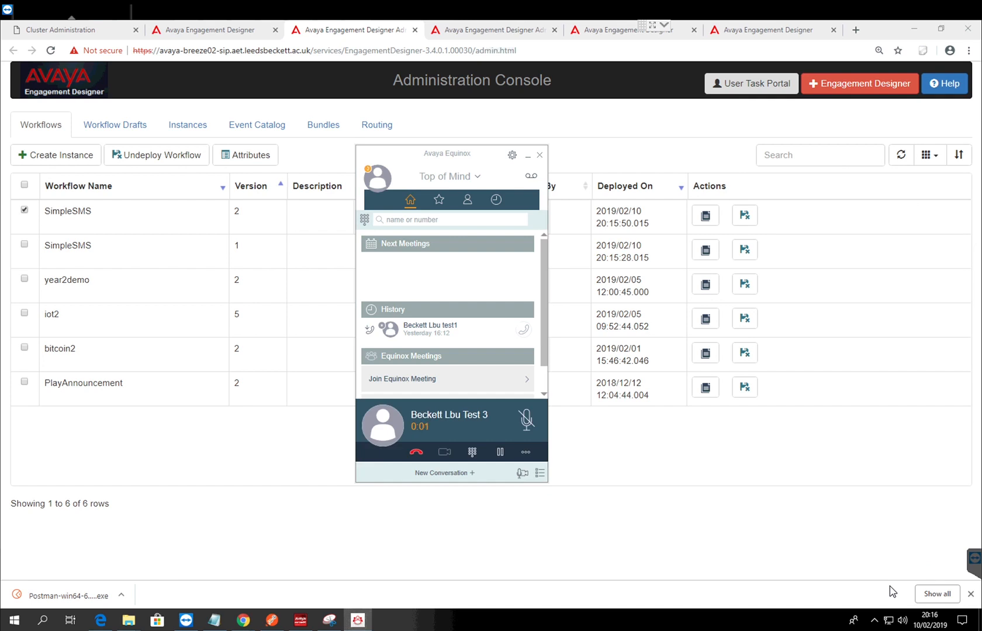
{"action": "left_click", "coordinate": [195, 126]}
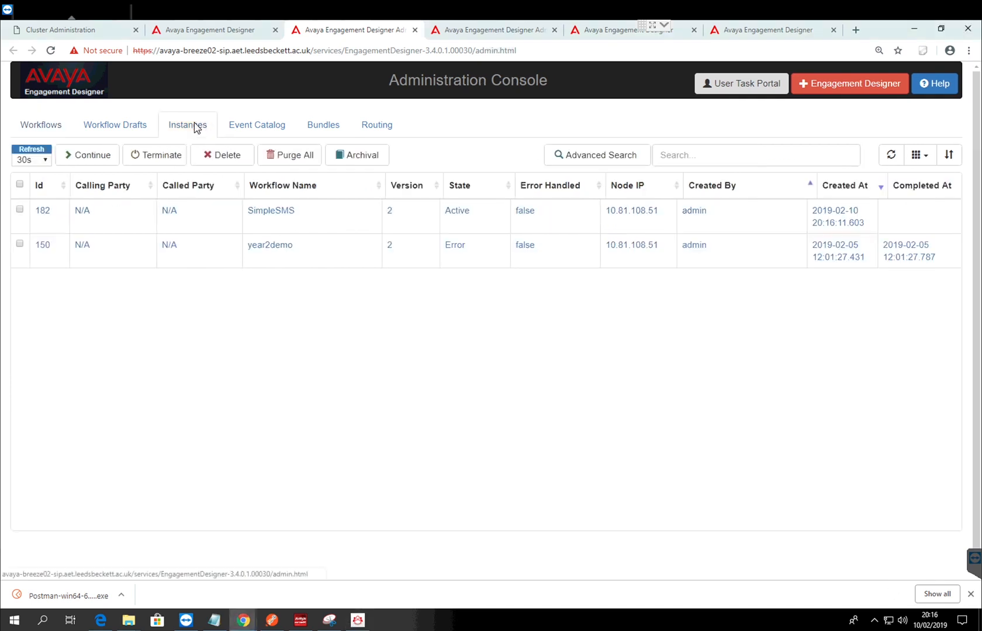
{"action": "left_click", "coordinate": [285, 212]}
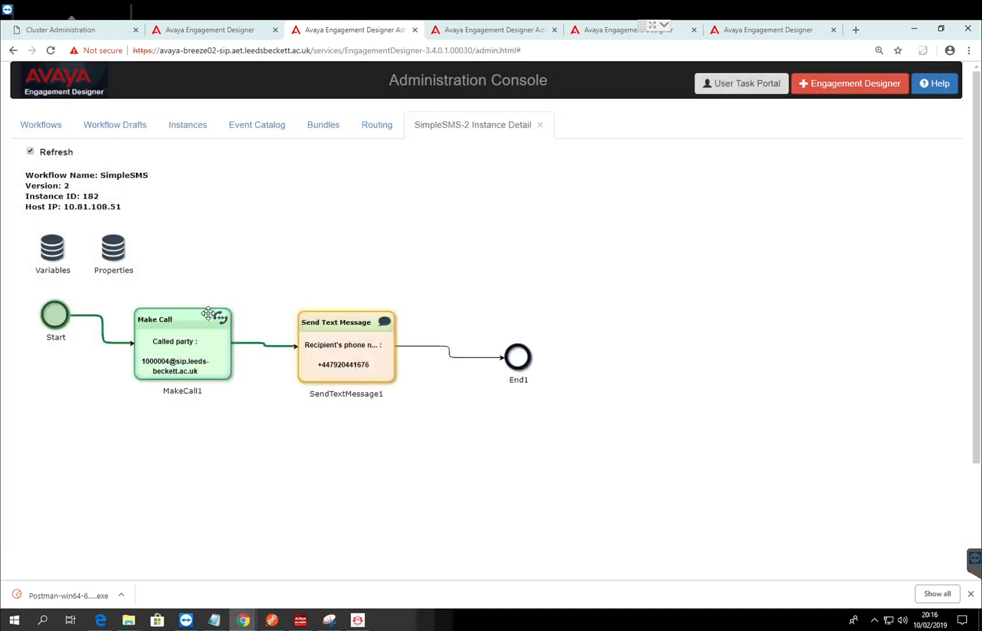